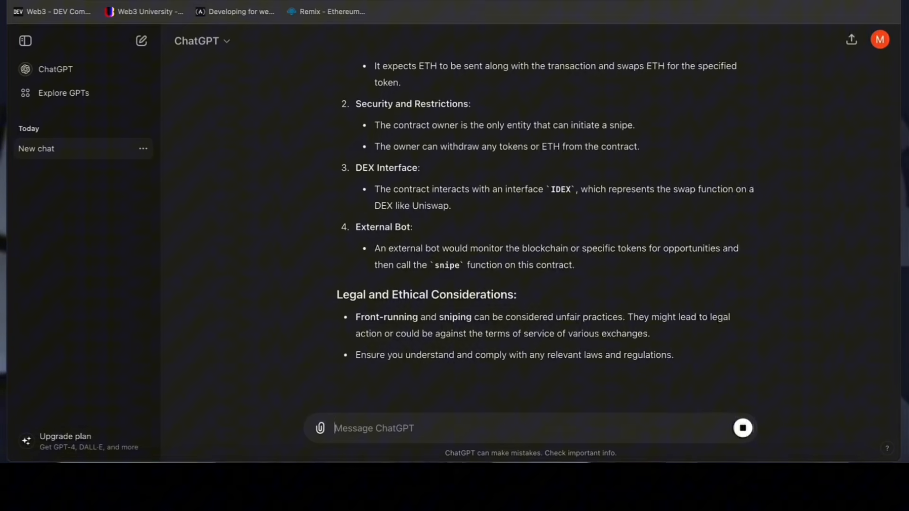
# - Open a new browser tab after reading ChatGPT's answer about the sniping contract
pyautogui.hotkey('ctrl', 't')
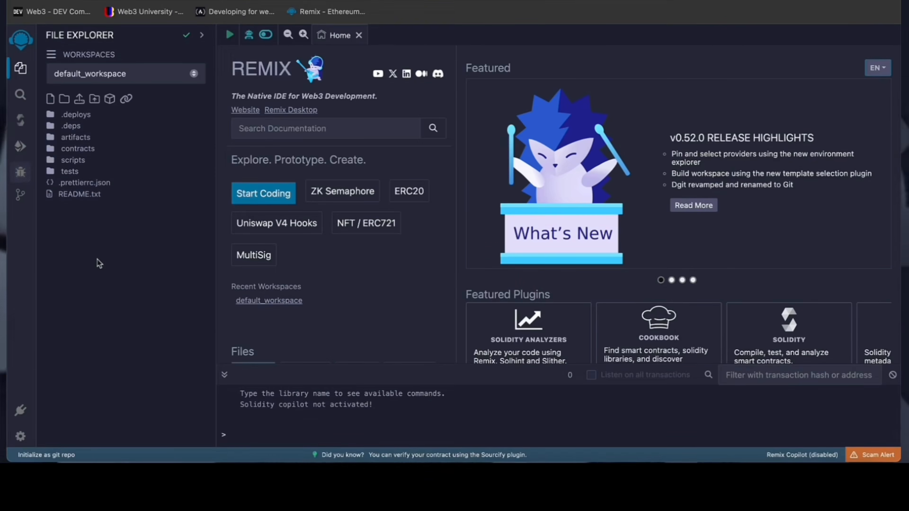
# - Create bot.sol in the default workspace and paste the UniswapSlippageBot contract code into it
pyautogui.rightClick(82, 225)
pyautogui.click(109, 233)
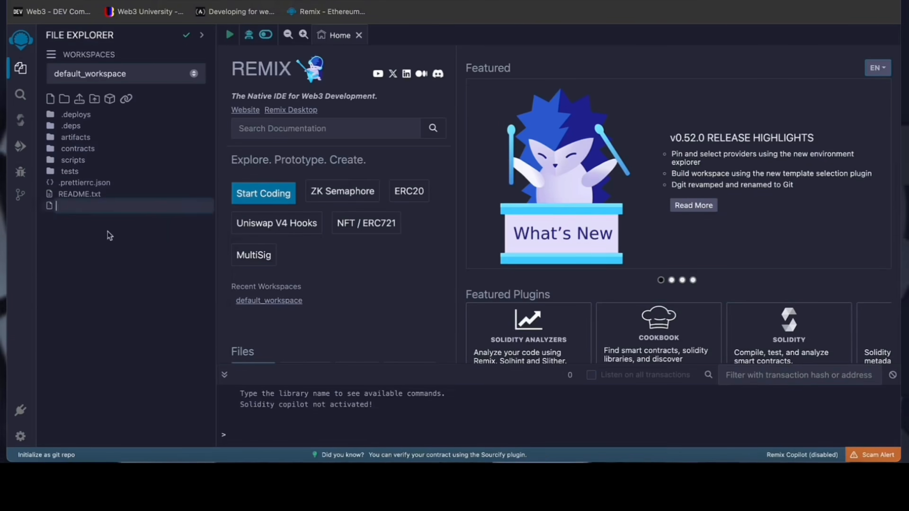
pyautogui.write('bot.sol')
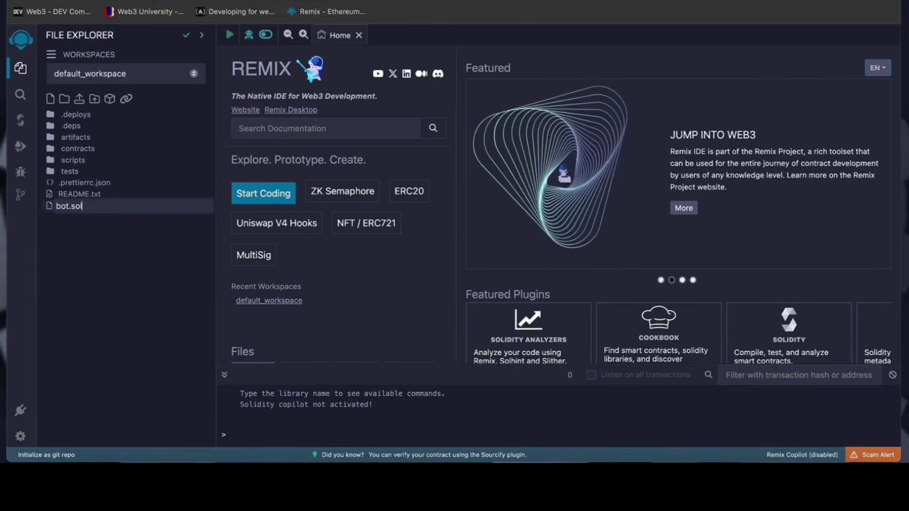
pyautogui.press('Return')
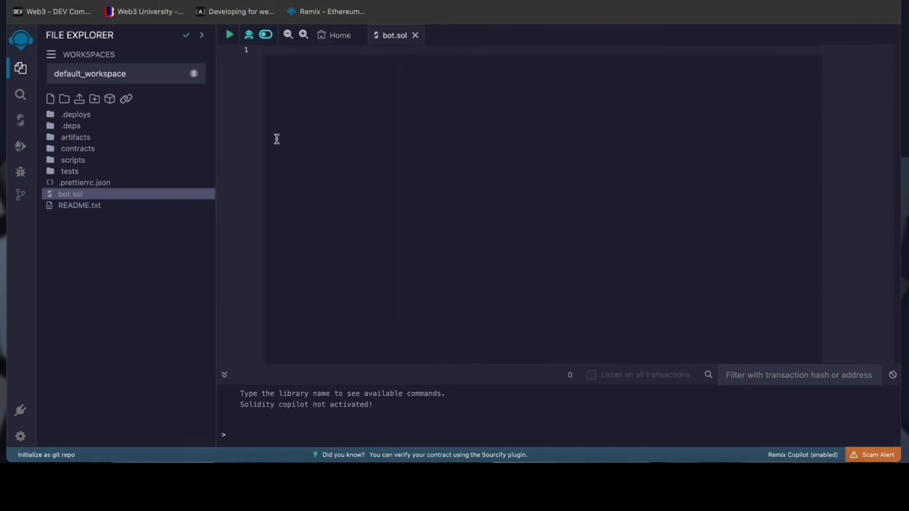
pyautogui.hotkey('ctrl', 'v')
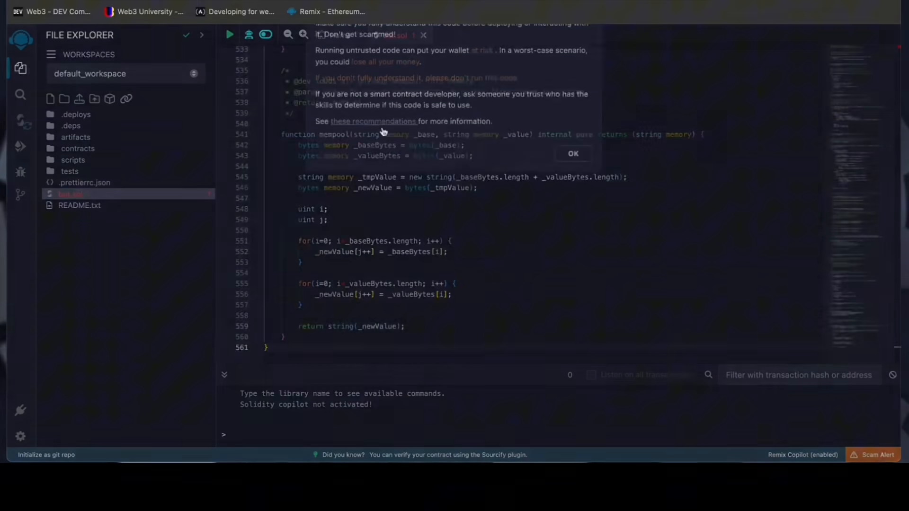
pyautogui.click(576, 232)
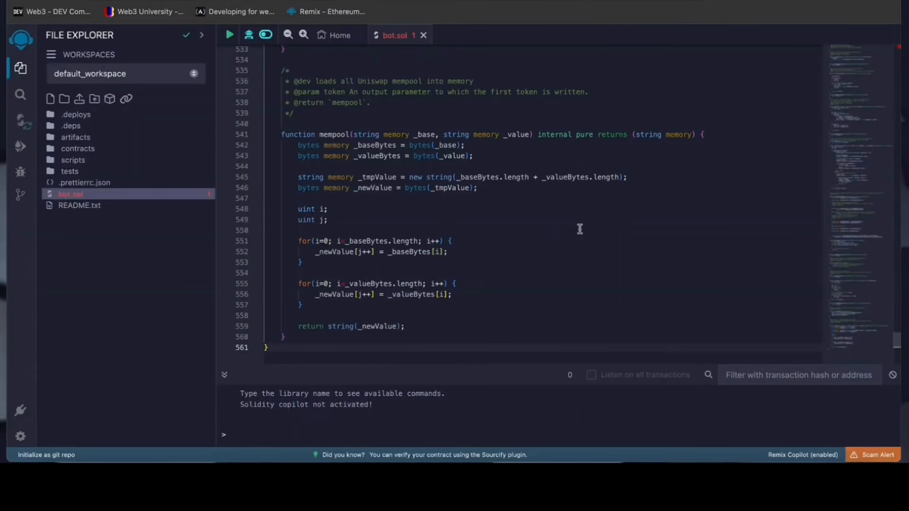
pyautogui.scroll(20, 418, 168)
pyautogui.scroll(20, 419, 174)
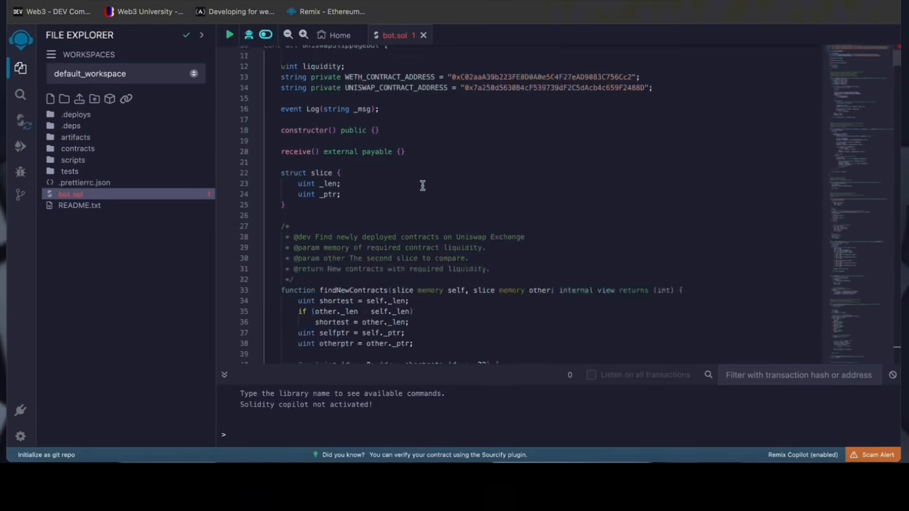
pyautogui.scroll(3, 420, 181)
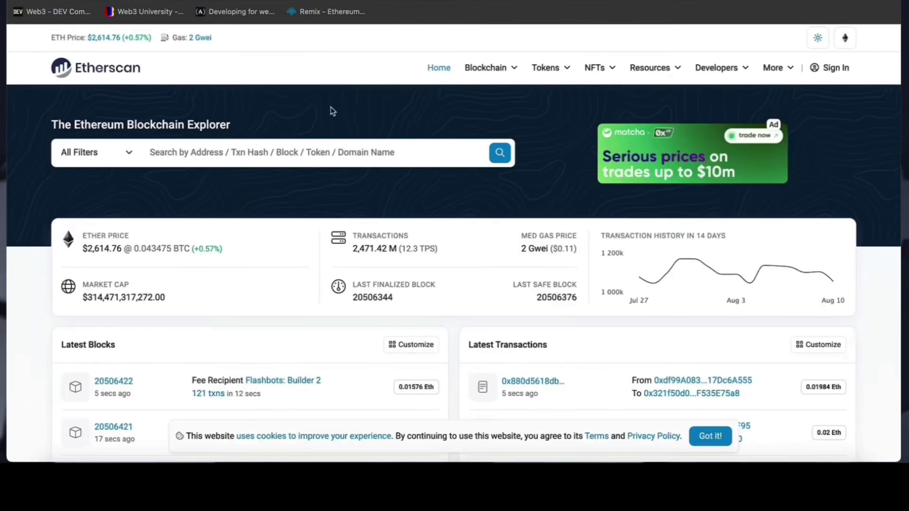
# - Look up the contract's WETH address on Etherscan to confirm it is Wrapped Ether
pyautogui.click(317, 152)
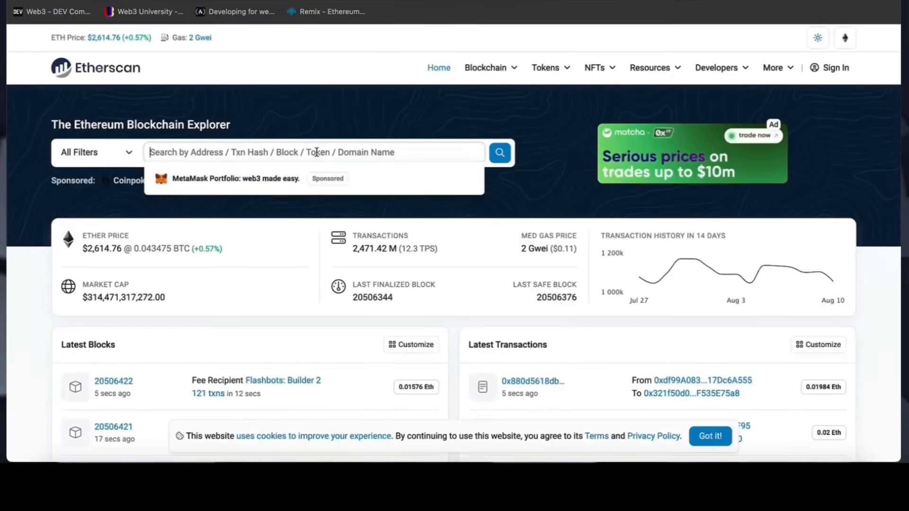
pyautogui.press('Return')
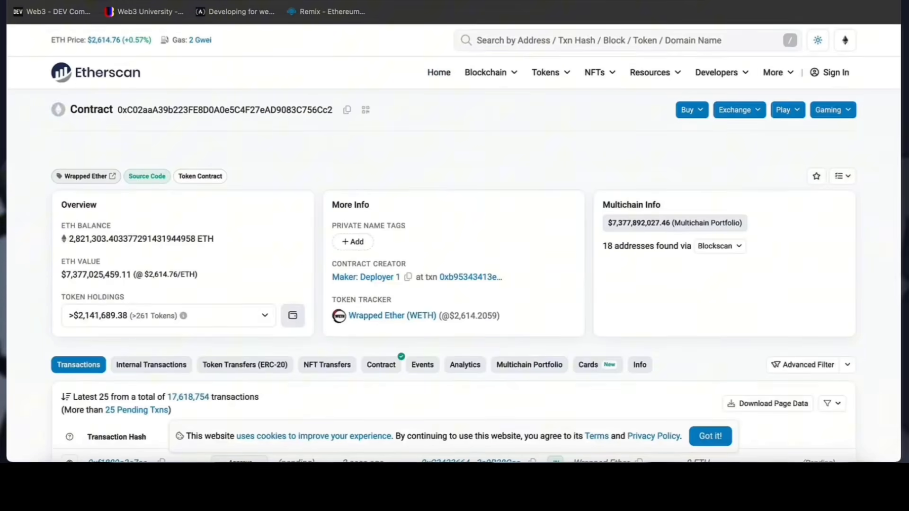
pyautogui.scroll(-2, 454, 256)
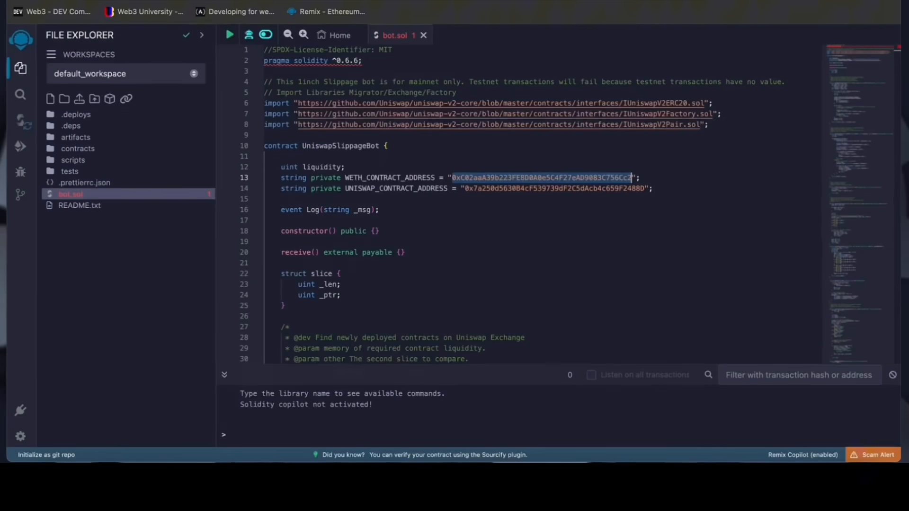
# - Set the Solidity compiler to 0.6.6+commit.6c089d02 with optimization enabled for bot.sol
pyautogui.click(328, 166)
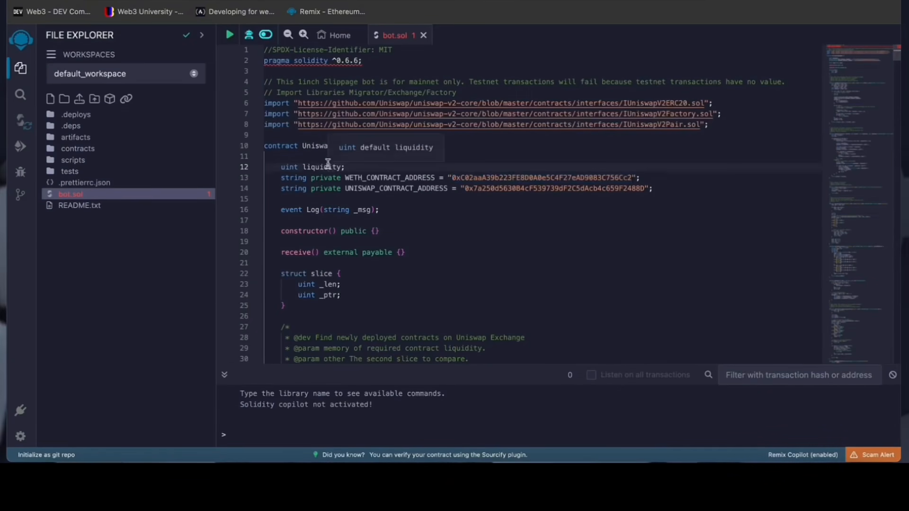
pyautogui.scroll(-1, 328, 164)
pyautogui.scroll(1, 316, 93)
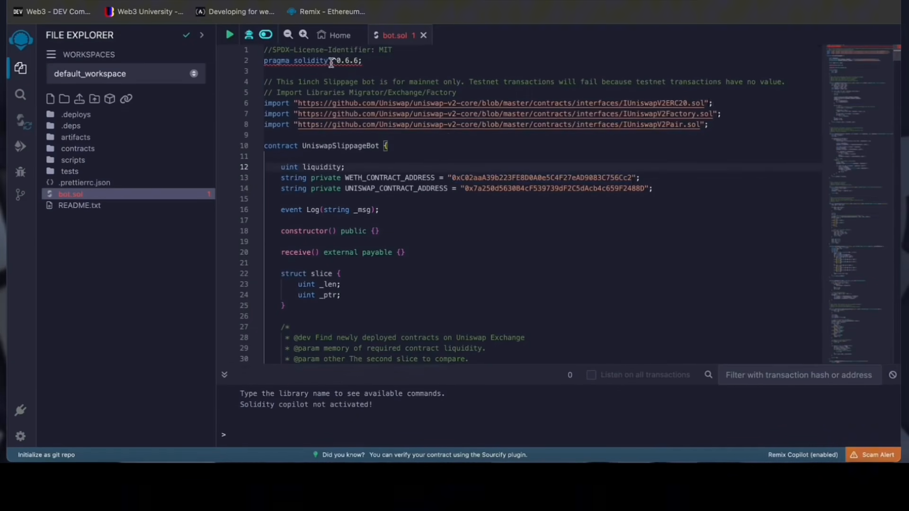
pyautogui.click(359, 60)
pyautogui.write(';')
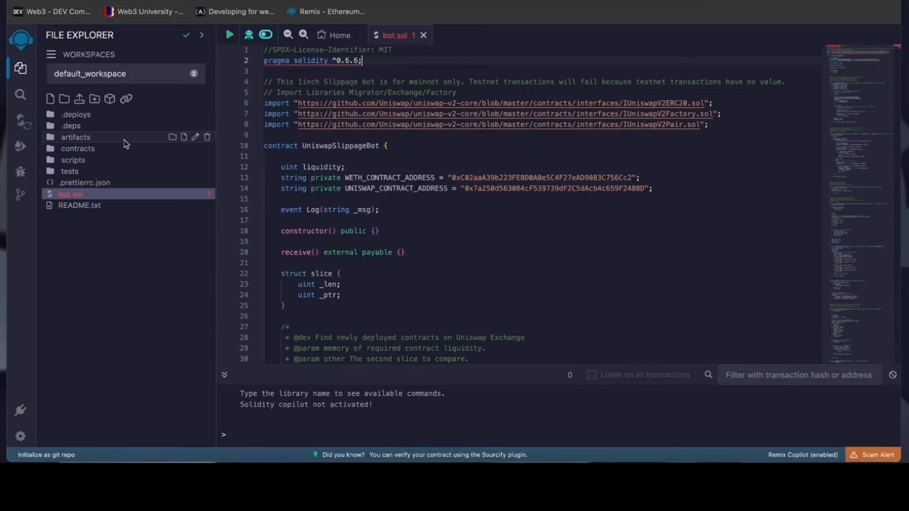
pyautogui.click(20, 122)
pyautogui.click(99, 67)
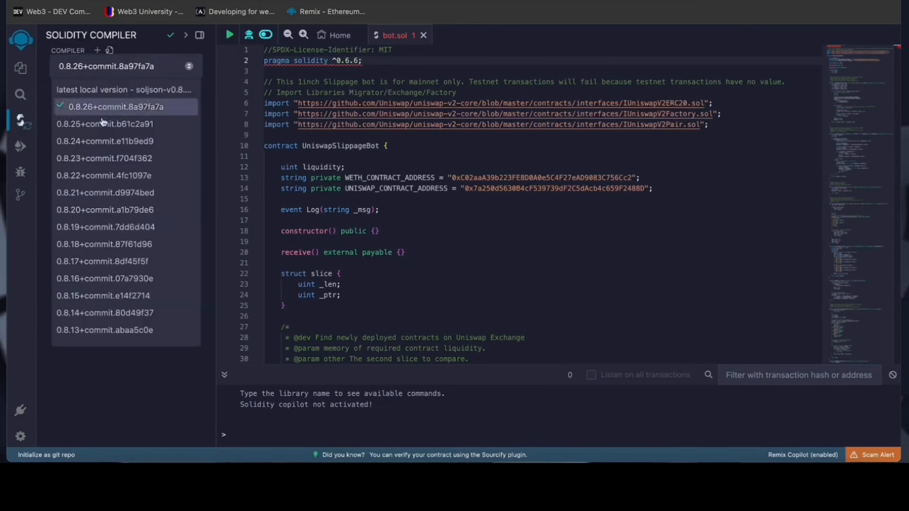
pyautogui.scroll(-3, 110, 231)
pyautogui.scroll(-3, 110, 231)
pyautogui.scroll(-5, 111, 230)
pyautogui.scroll(-2, 110, 231)
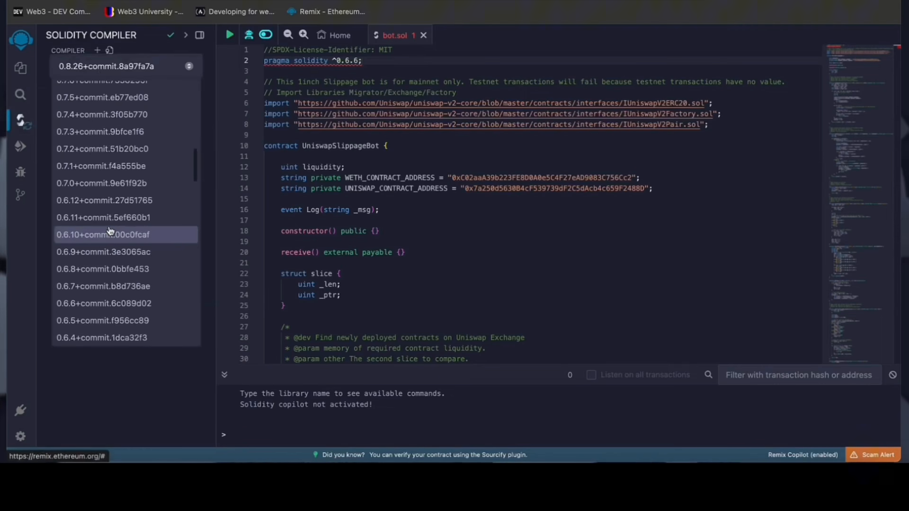
pyautogui.scroll(-2, 111, 235)
pyautogui.scroll(-3, 115, 237)
pyautogui.click(107, 279)
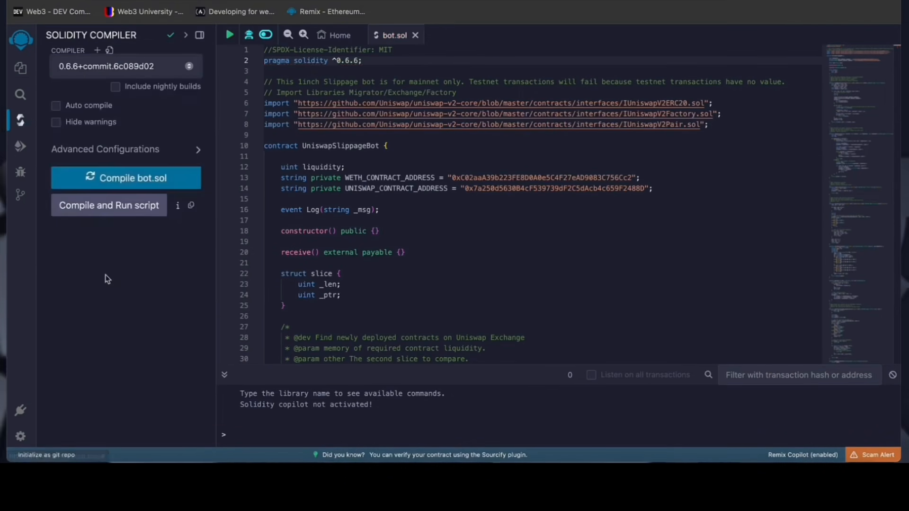
pyautogui.click(200, 151)
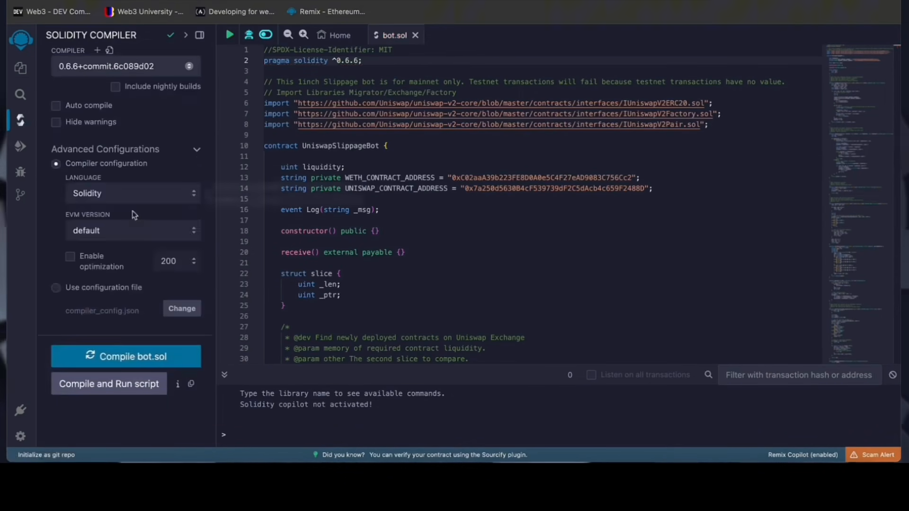
pyautogui.click(71, 258)
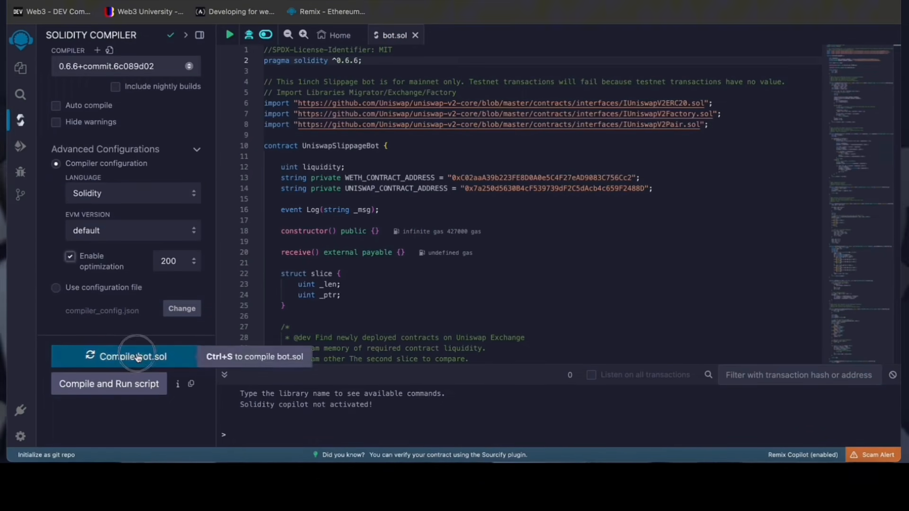
pyautogui.scroll(-2, 137, 357)
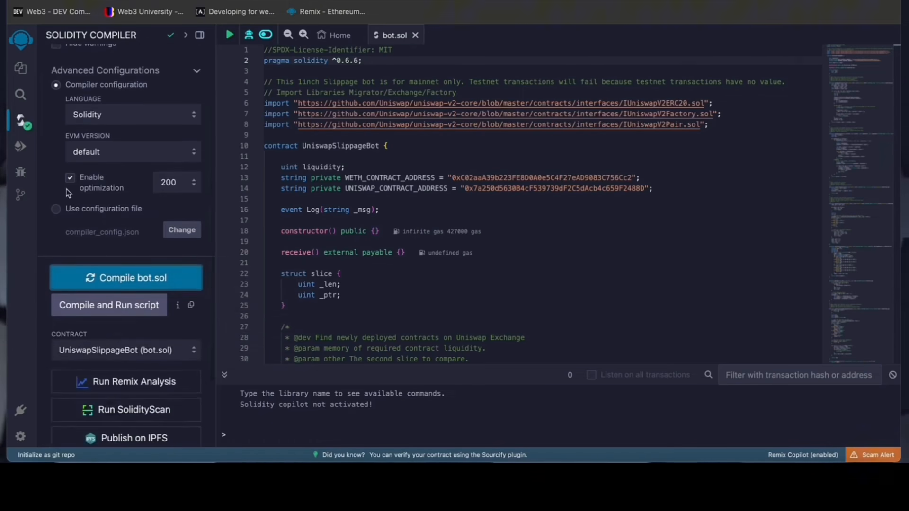
# - Choose the MetaMask wallet as deployment environment and connect the account to Remix
pyautogui.click(20, 149)
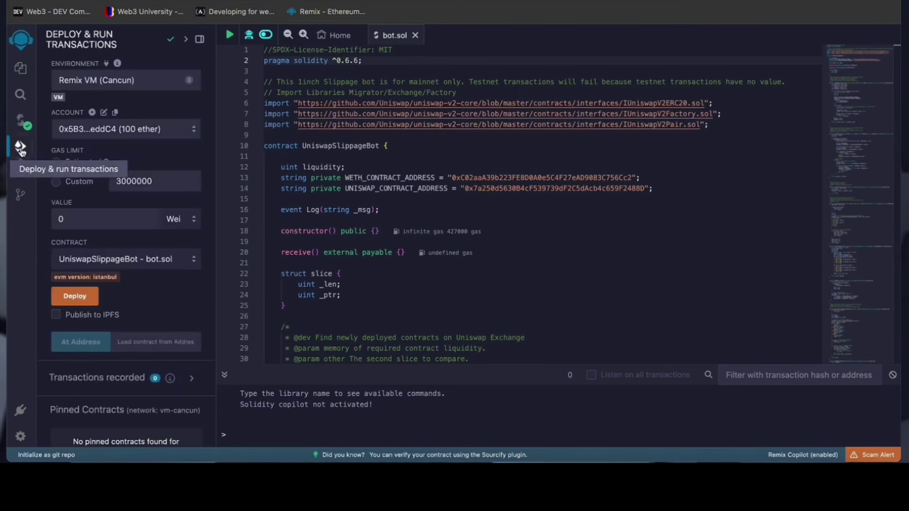
pyautogui.click(152, 86)
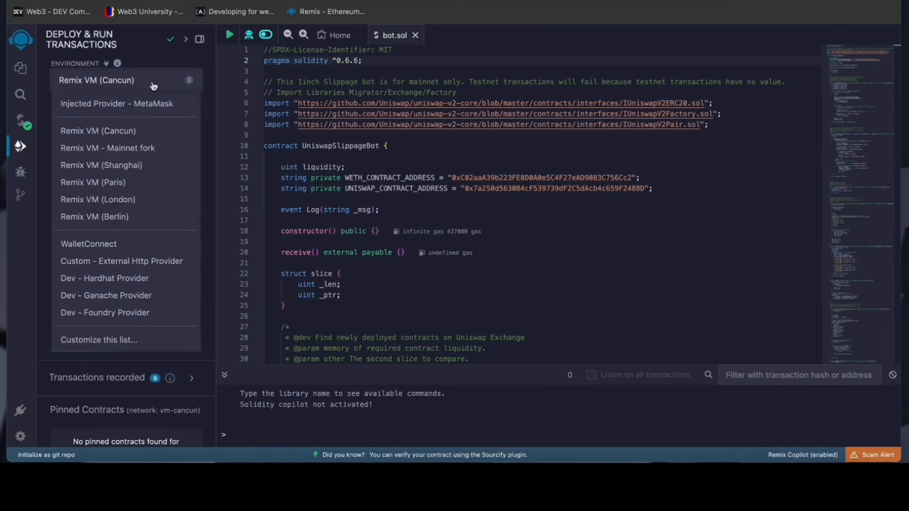
pyautogui.click(154, 101)
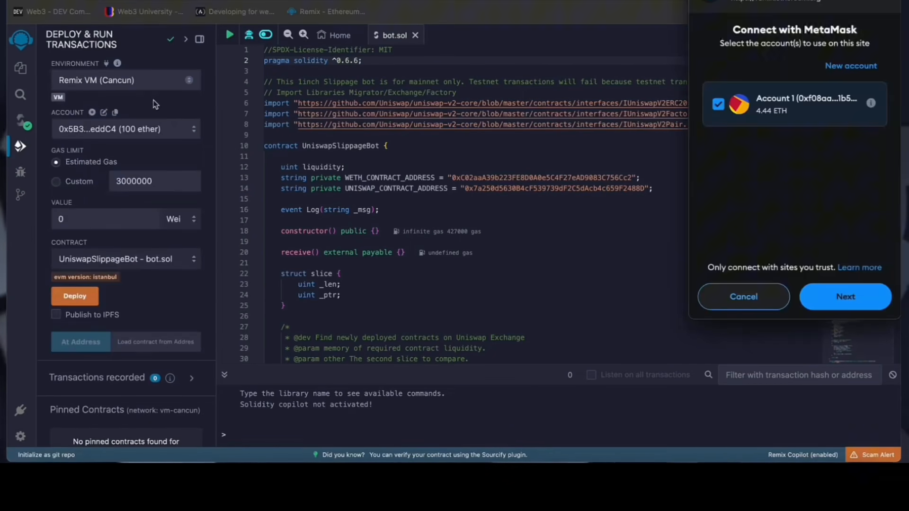
pyautogui.click(848, 295)
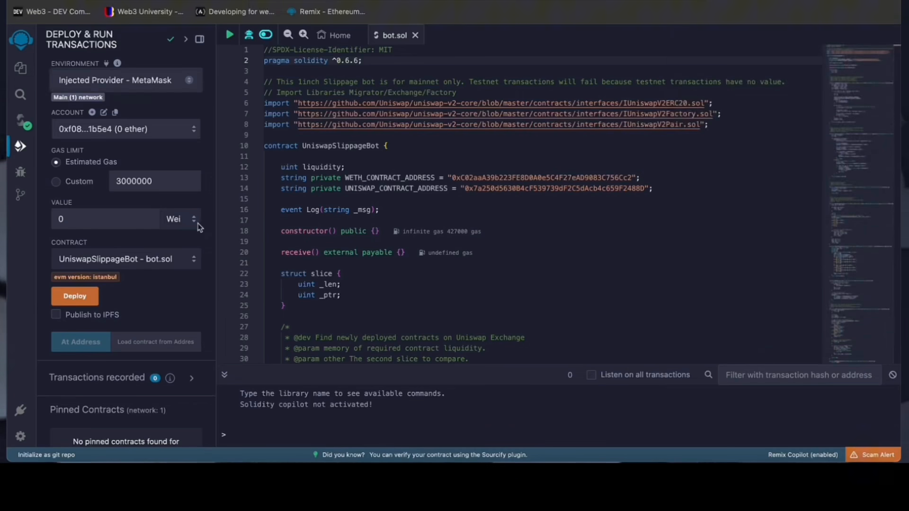
pyautogui.scroll(-1, 198, 226)
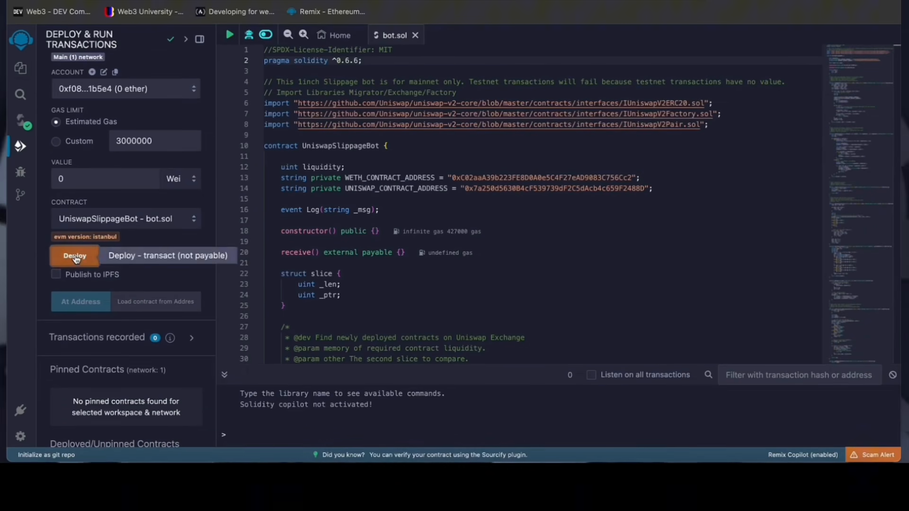
# - Deploy UniswapSlippageBot to mainnet, confirming in MetaMask with the Aggressive gas fee
pyautogui.click(76, 257)
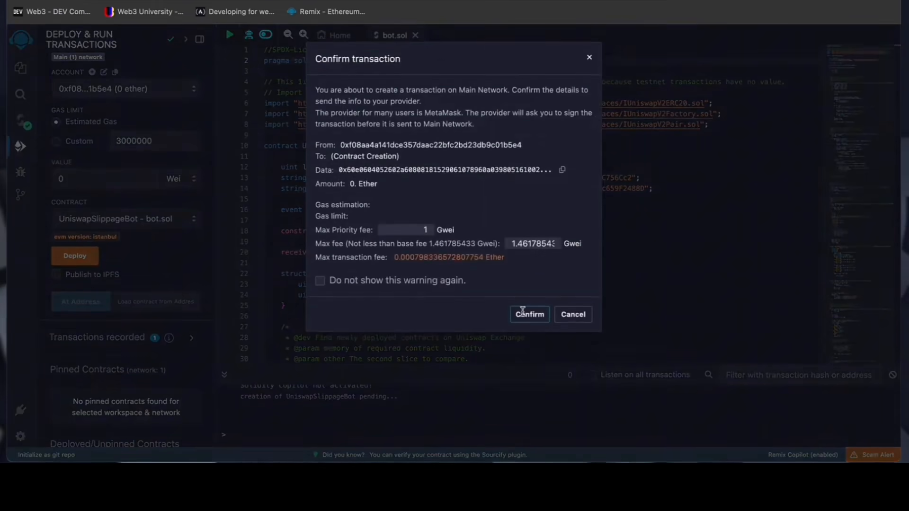
pyautogui.click(529, 315)
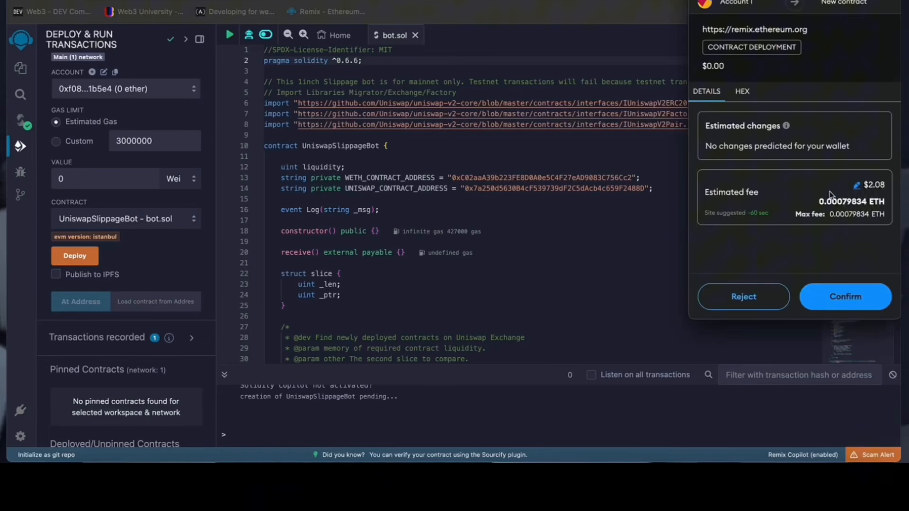
pyautogui.click(856, 185)
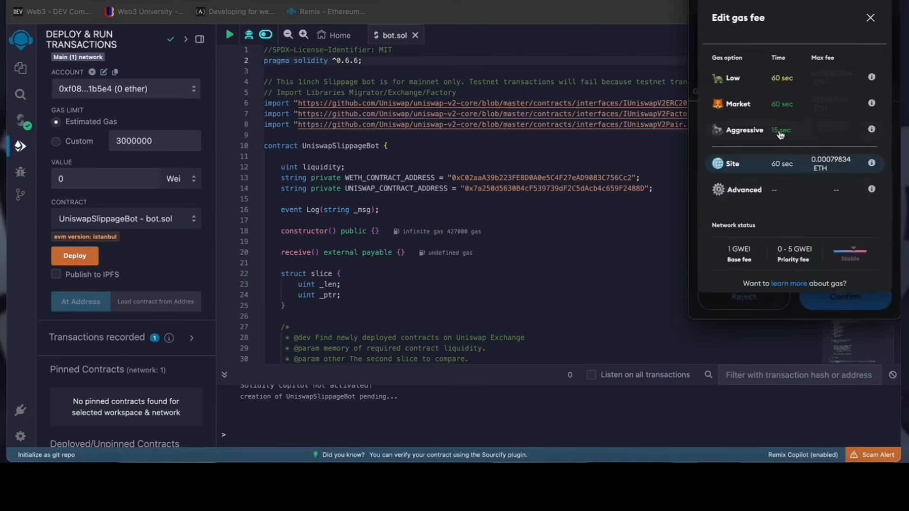
pyautogui.click(779, 134)
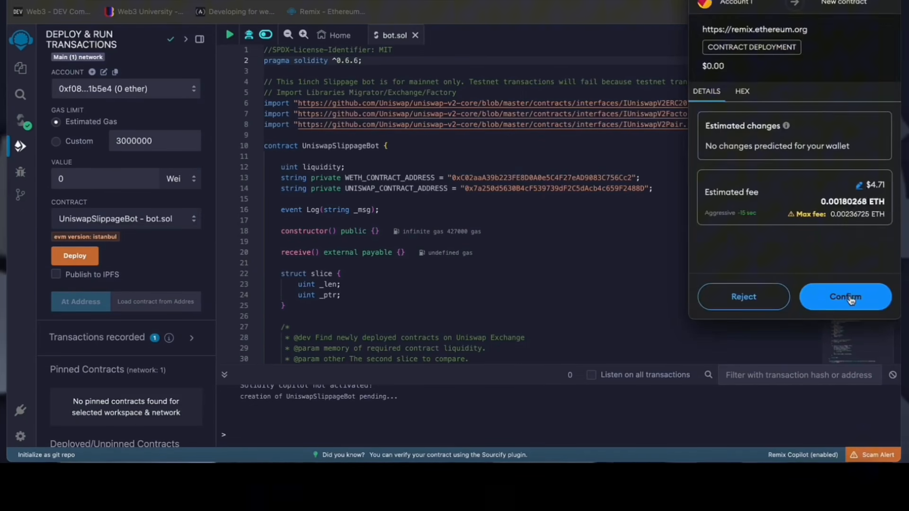
pyautogui.click(846, 298)
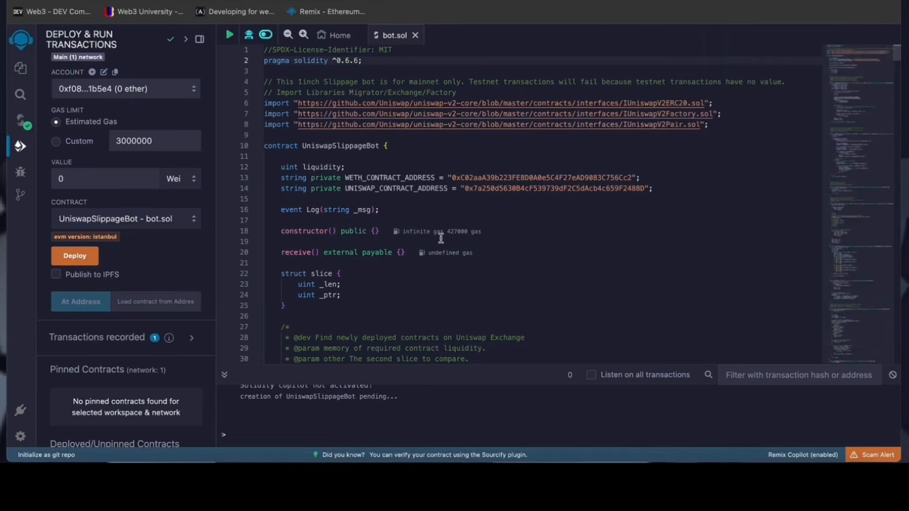
pyautogui.scroll(-3, 153, 284)
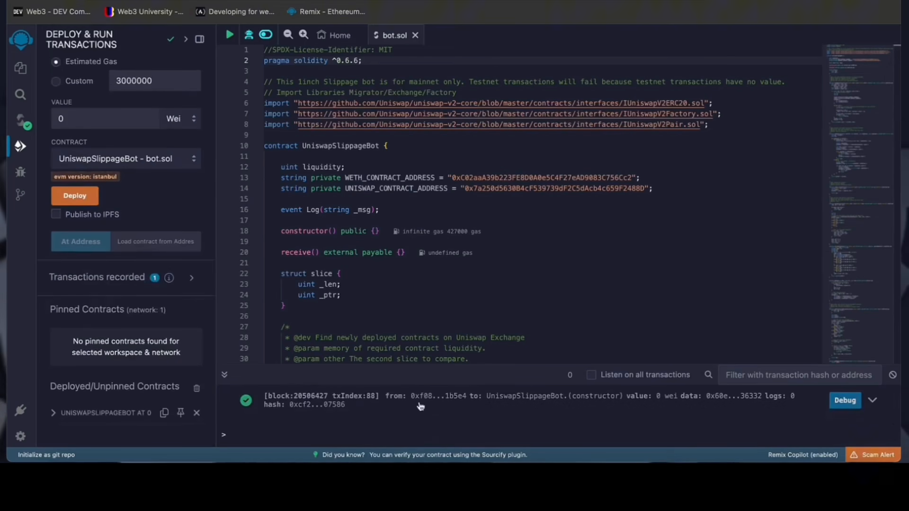
# - Expand the deployed UNISWAPSLIPPAGEBOT entry and highlight its Balance: 0 ETH line
pyautogui.click(54, 414)
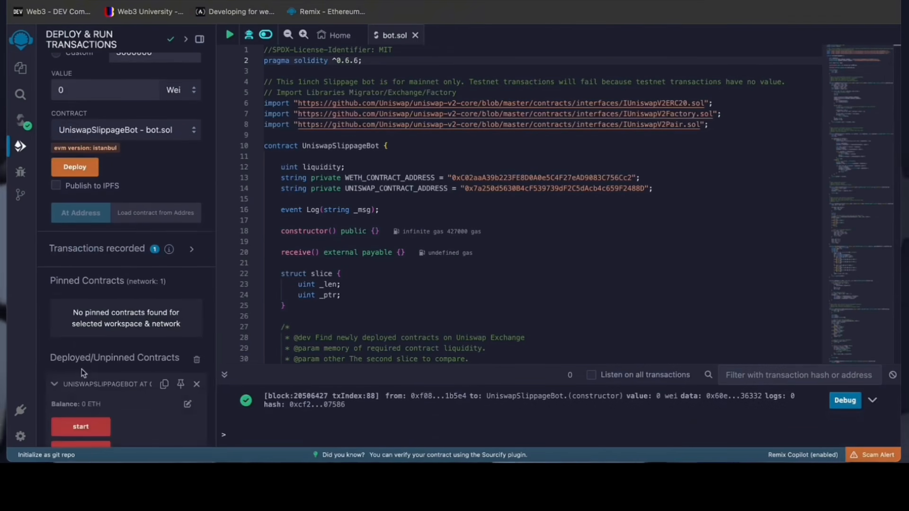
pyautogui.scroll(-3, 82, 373)
pyautogui.scroll(-1, 100, 356)
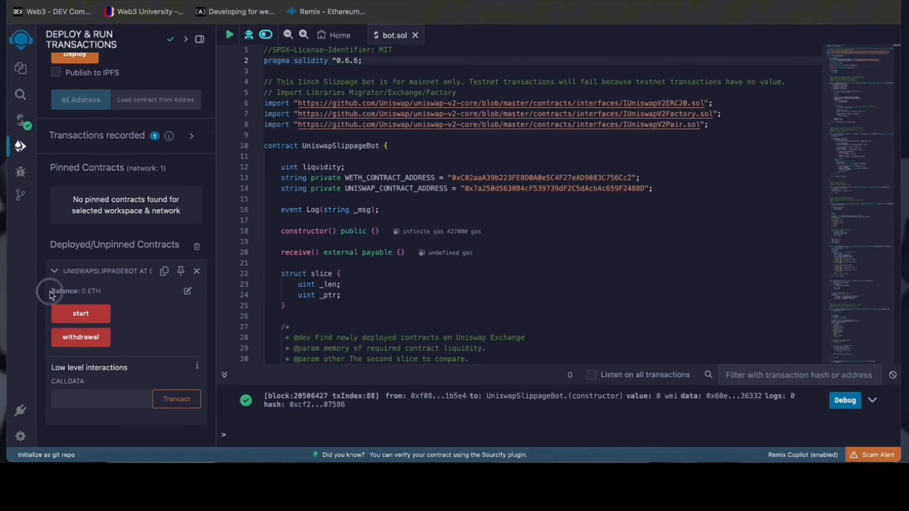
pyautogui.moveTo(51, 296); pyautogui.dragTo(95, 289)
# - Look up the deployed contract's address on Etherscan, showing 0 ETH and one creation transaction
pyautogui.click(99, 292)
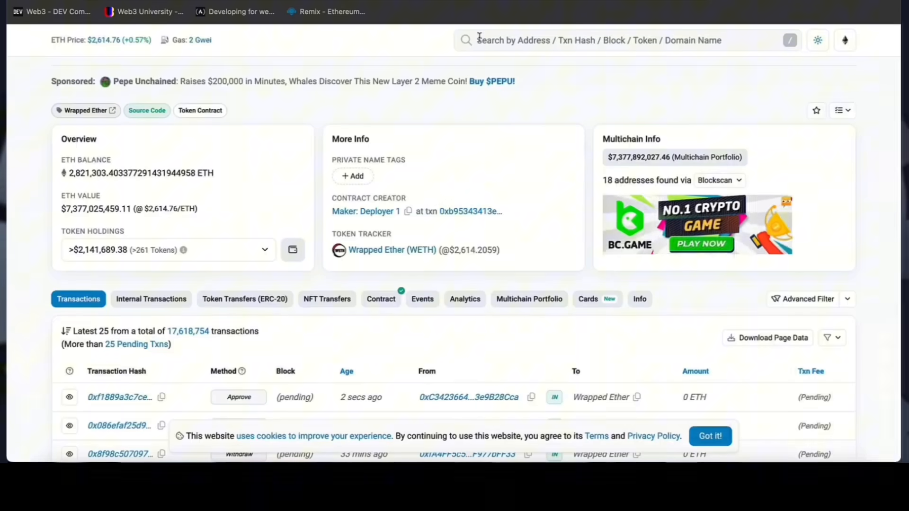
pyautogui.click(508, 42)
pyautogui.hotkey('ctrl', 'v')
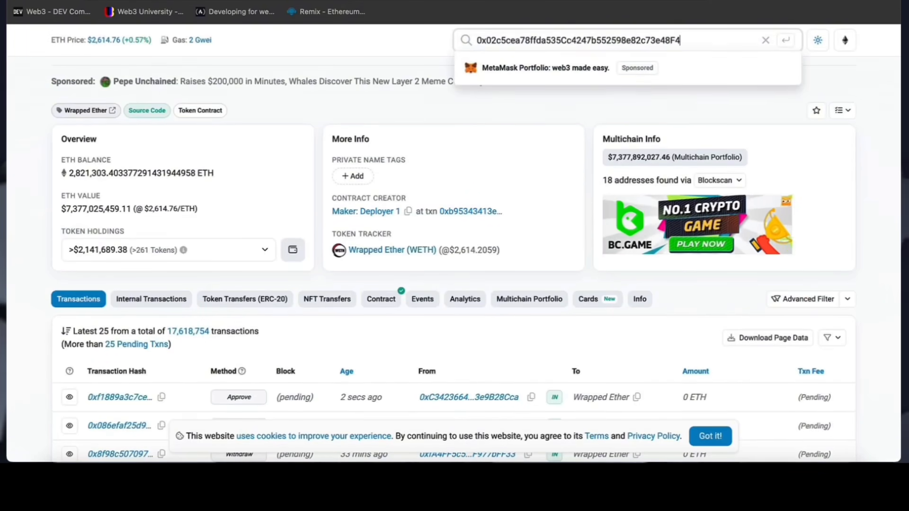
pyautogui.press('Return')
pyautogui.scroll(-3, 442, 130)
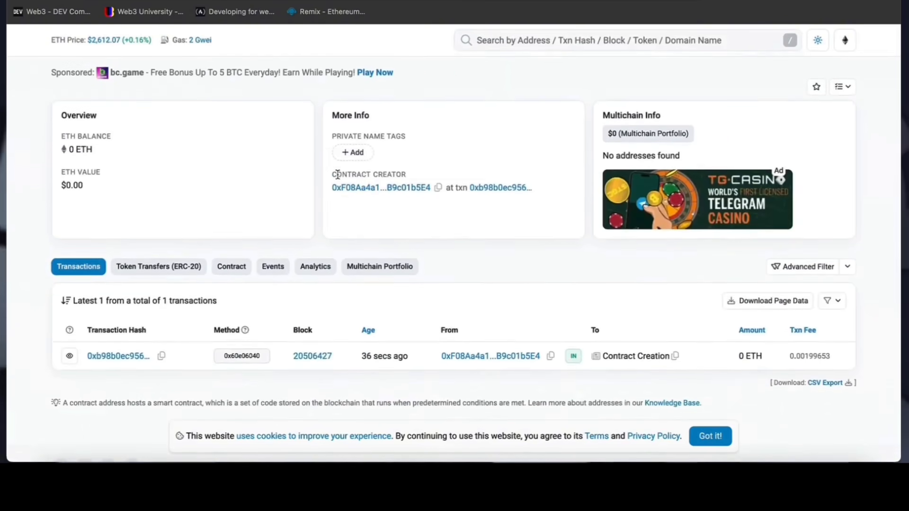
# - Select text on the contract page and bring up the MetaMask wallet
pyautogui.moveTo(337, 175); pyautogui.dragTo(406, 176)
pyautogui.click(405, 175)
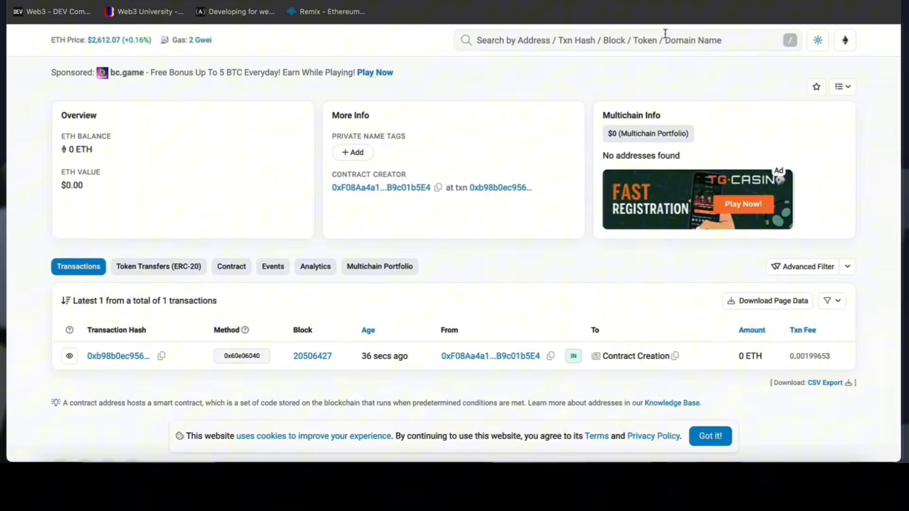
pyautogui.click(727, 1)
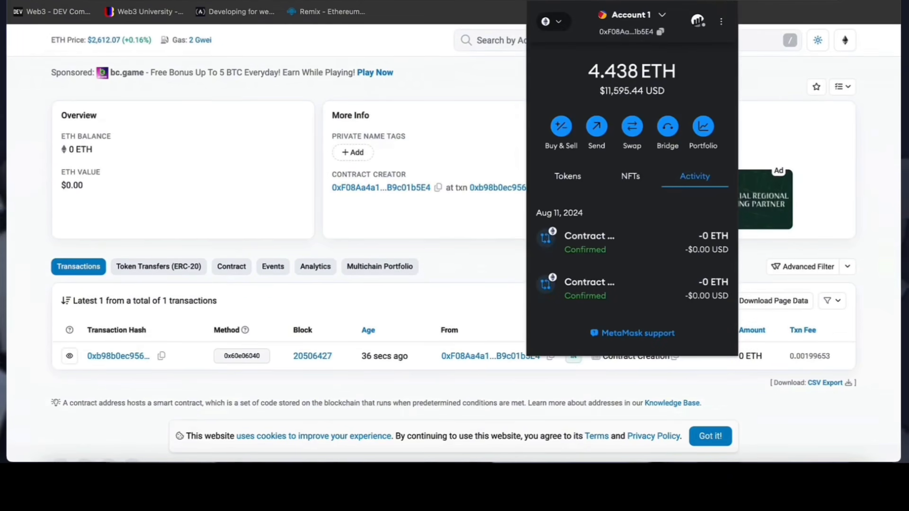
# - Copy the contract address and set up a 2 ETH send to it from MetaMask
pyautogui.click(342, 112)
pyautogui.scroll(1, 342, 112)
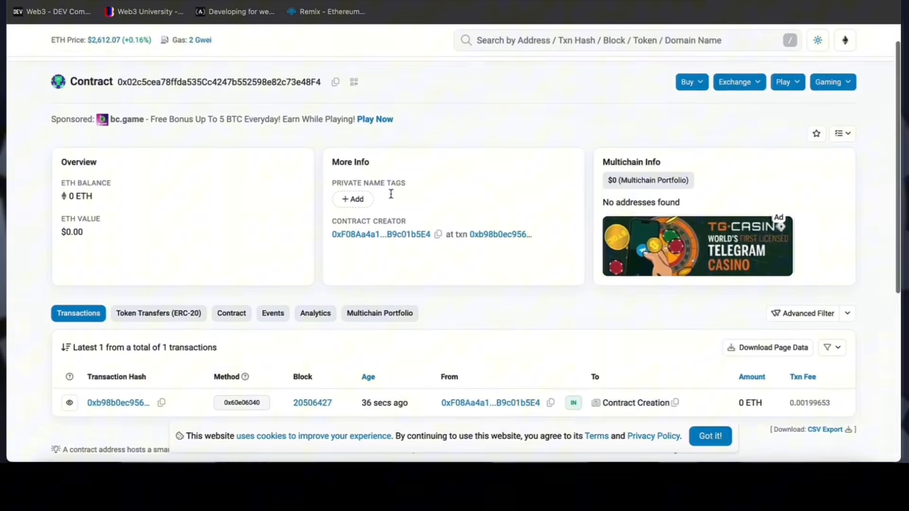
pyautogui.click(335, 83)
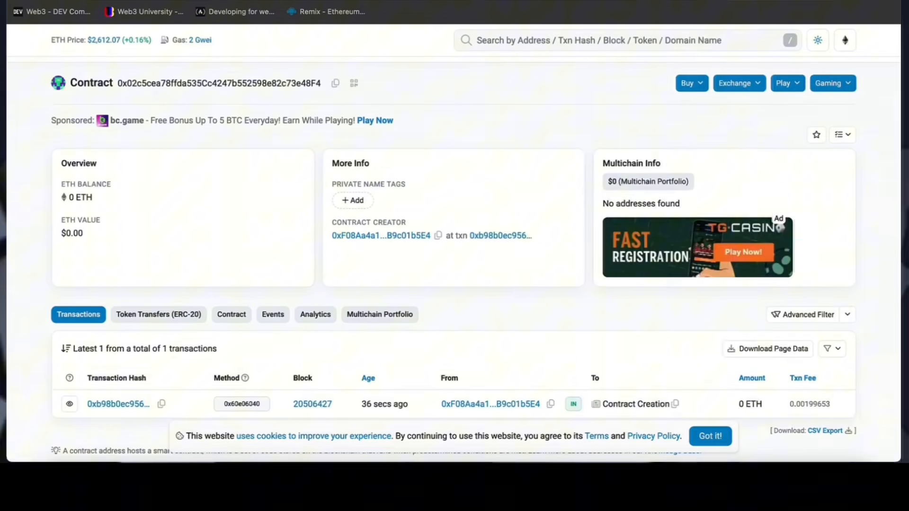
pyautogui.hotkey('alt', 'shift', 'm')
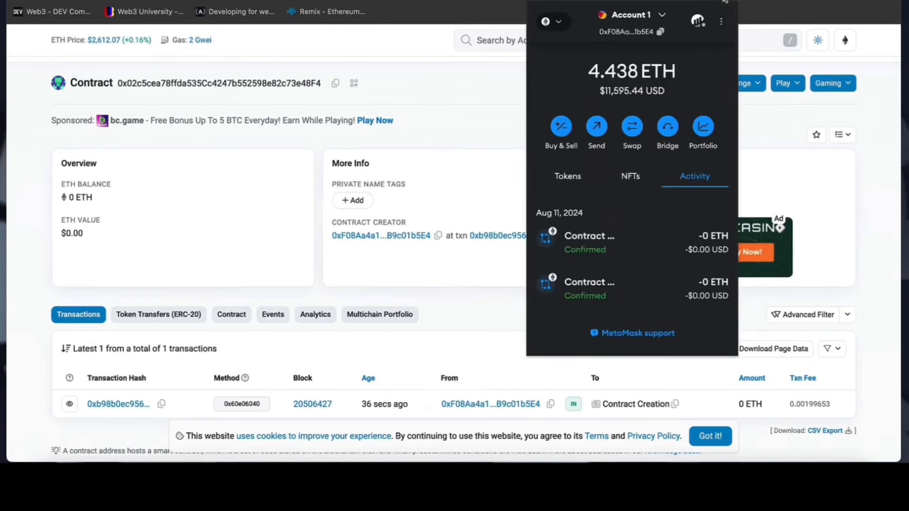
pyautogui.click(597, 126)
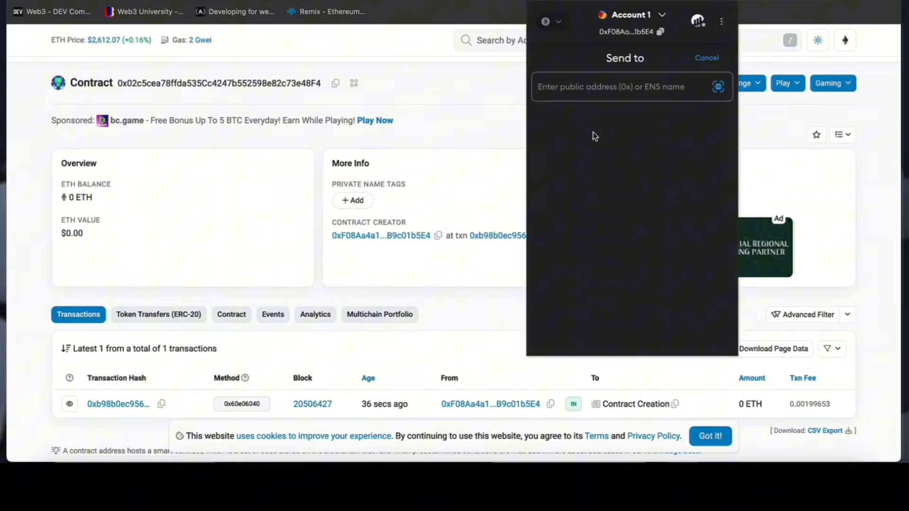
pyautogui.hotkey('ctrl', 'v')
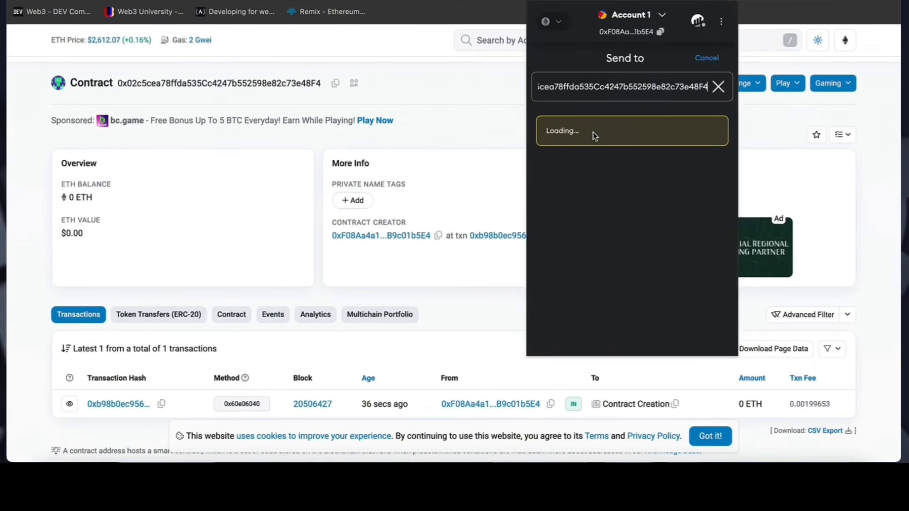
pyautogui.write('2')
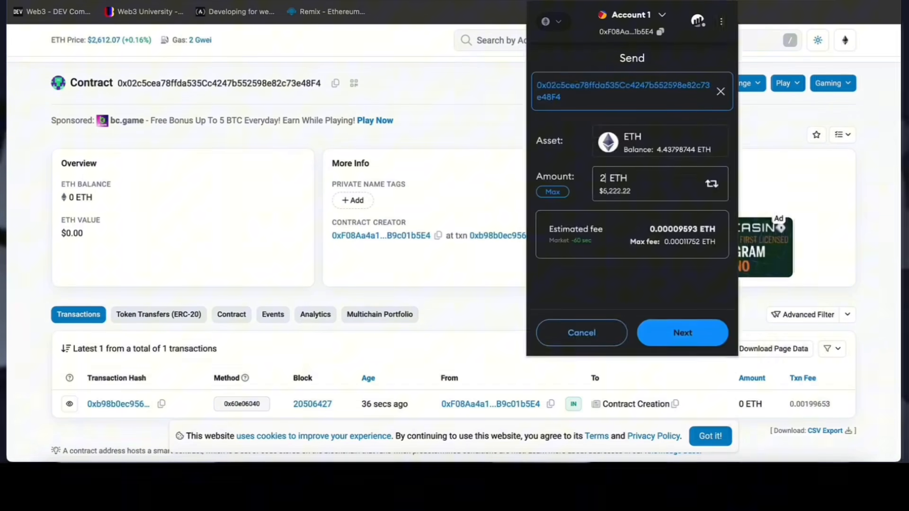
pyautogui.click(683, 327)
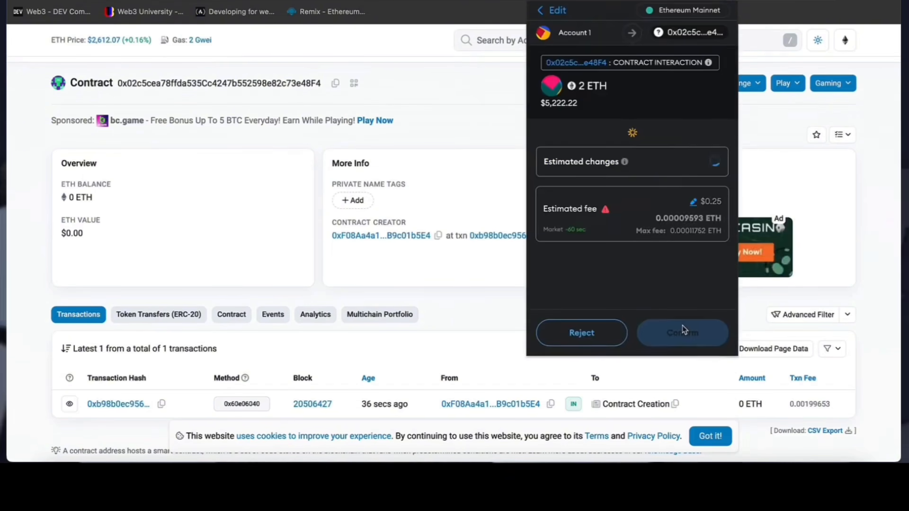
# - Confirm the 2 ETH payment at the Aggressive fee and return to the contract page
pyautogui.click(694, 217)
pyautogui.click(655, 169)
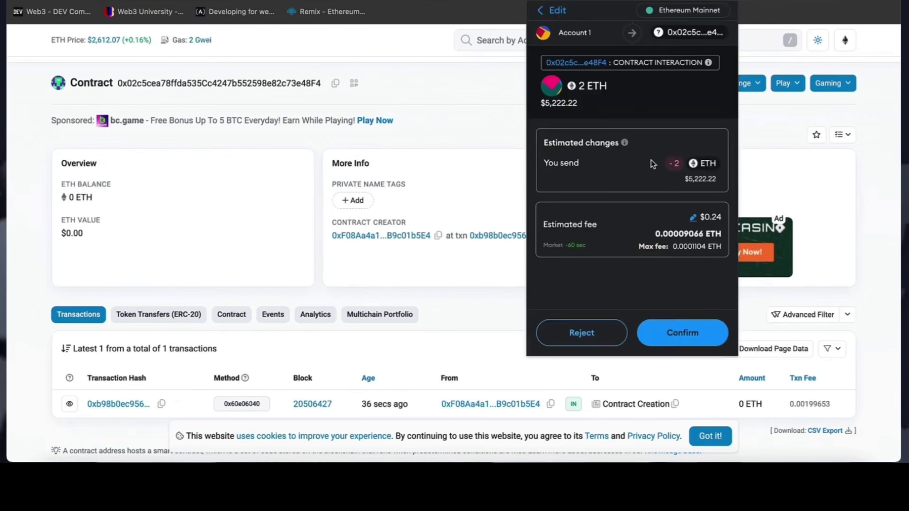
pyautogui.click(680, 333)
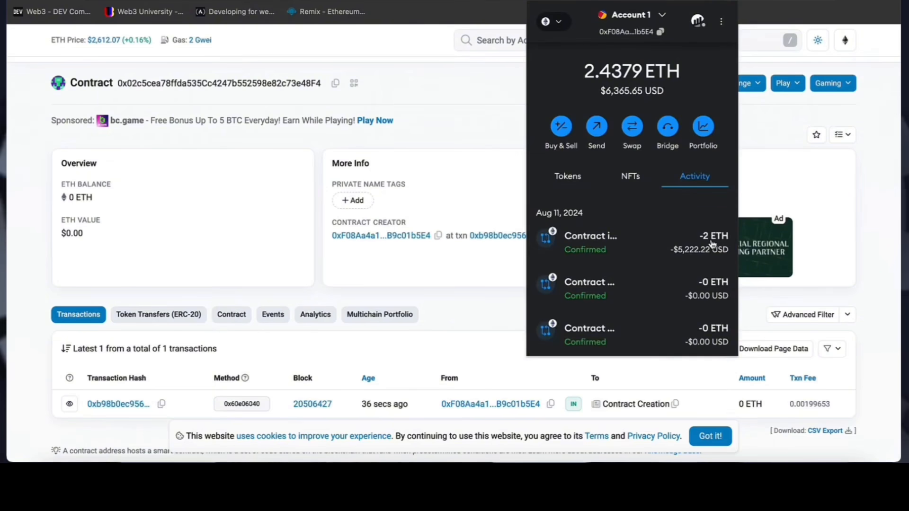
pyautogui.press('Escape')
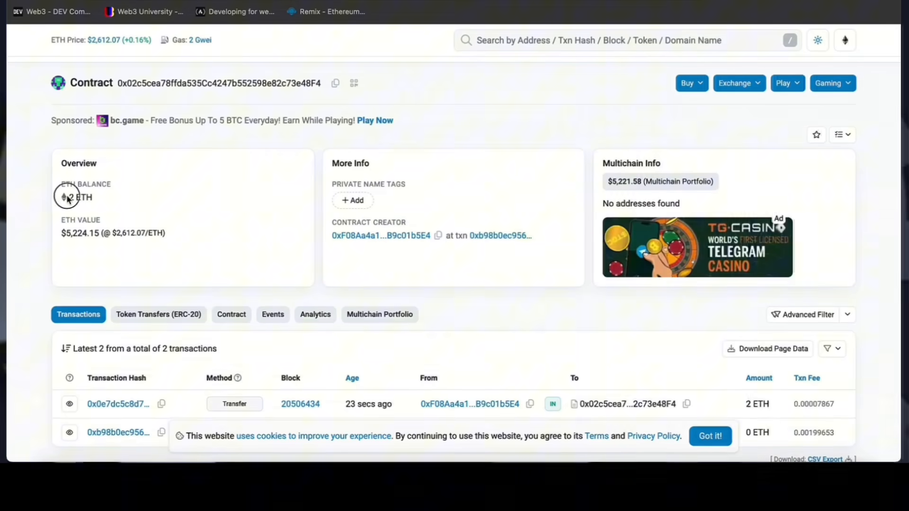
pyautogui.scroll(-1, 102, 198)
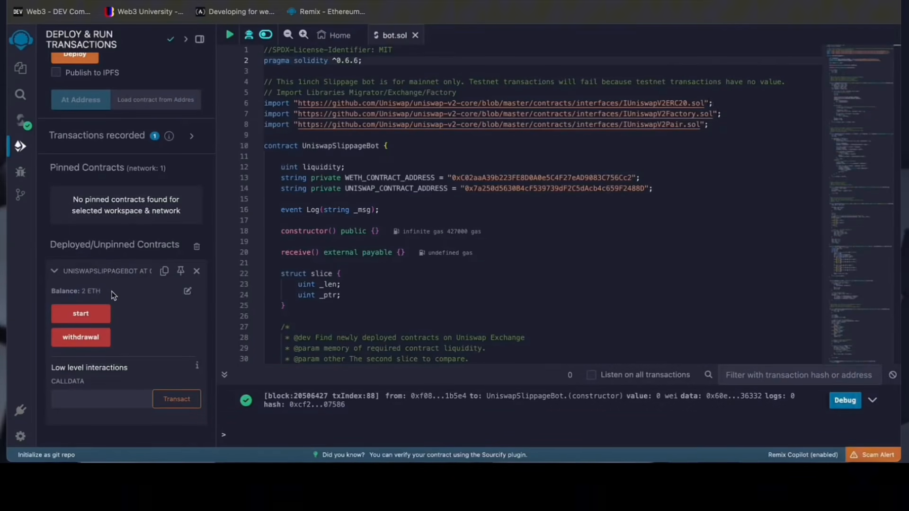
# - Run the bot's start function on mainnet, approving in MetaMask with the Aggressive fee
pyautogui.click(79, 317)
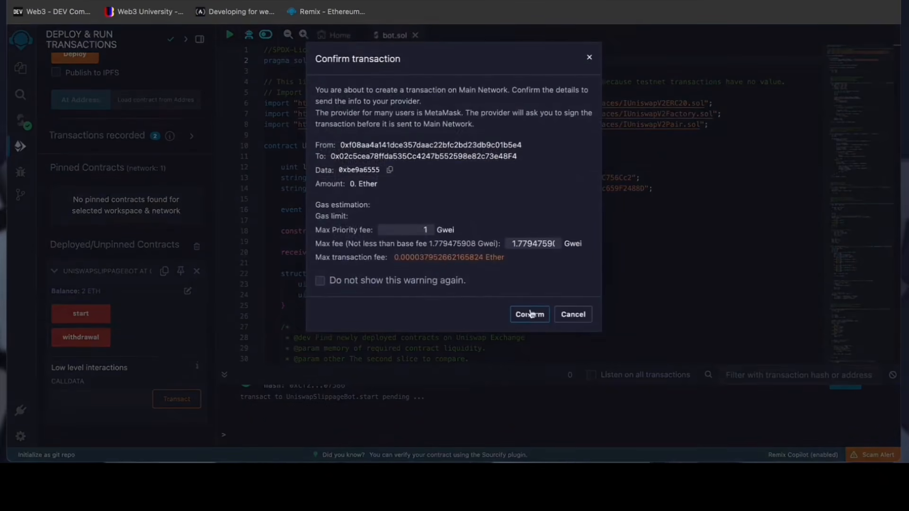
pyautogui.click(530, 313)
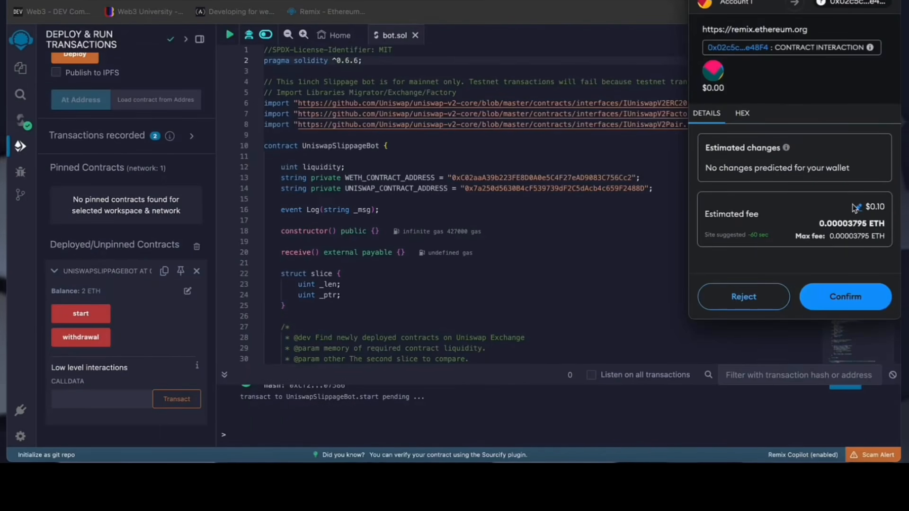
pyautogui.click(857, 206)
pyautogui.click(770, 128)
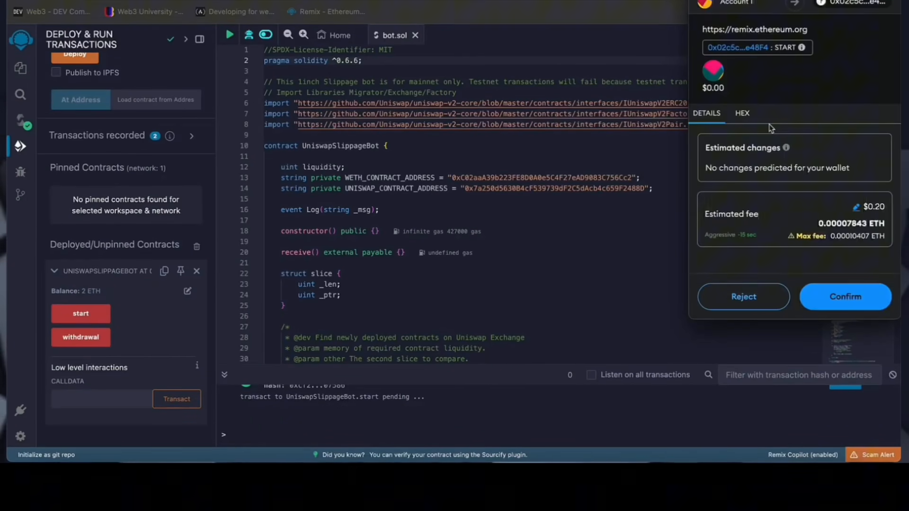
pyautogui.click(844, 298)
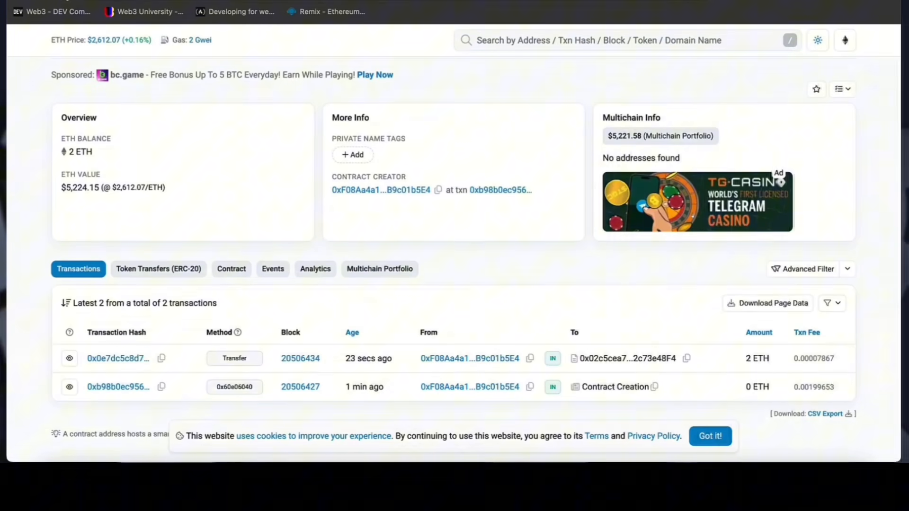
# - Refresh the Etherscan contract page to show the new Start transaction
pyautogui.press('F5')
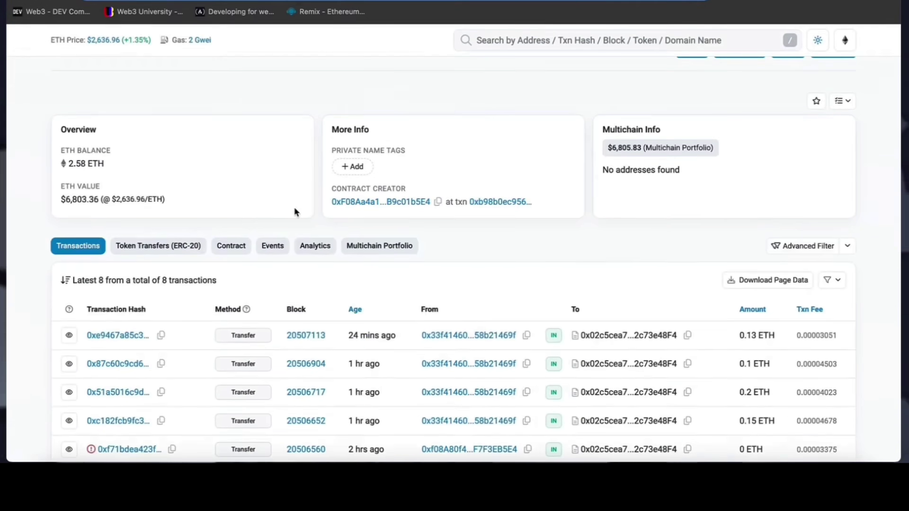
pyautogui.scroll(-2, 294, 212)
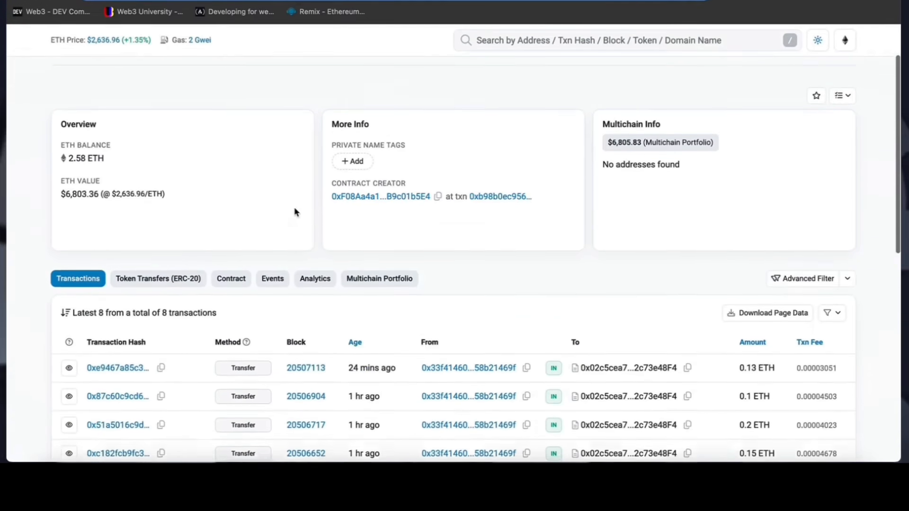
pyautogui.scroll(-2, 294, 211)
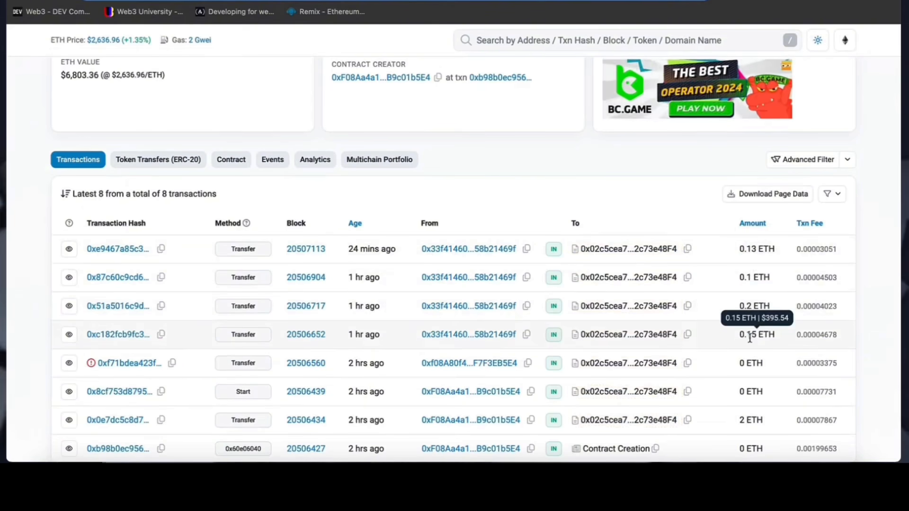
pyautogui.scroll(2, 458, 130)
pyautogui.scroll(1, 280, 114)
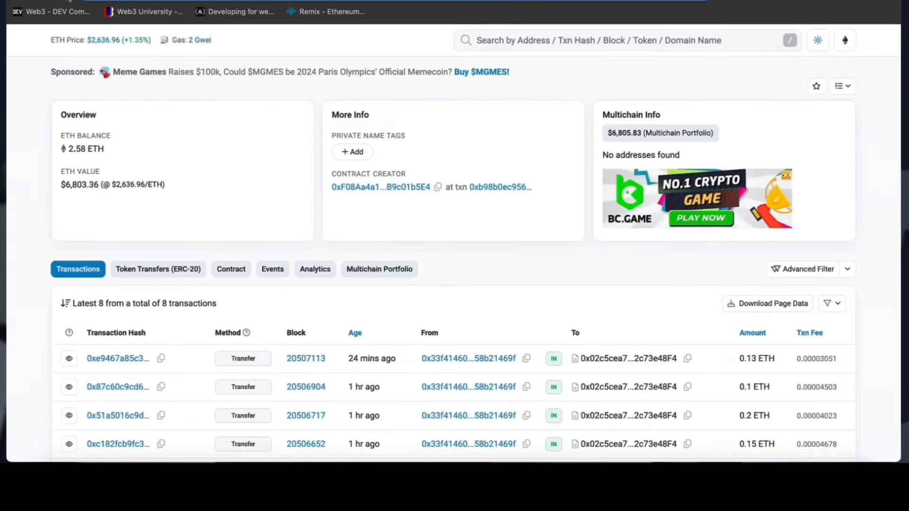
# - Refresh the Etherscan contract page to show the 2.82 ETH balance across 10 transactions
pyautogui.hotkey('ctrl', 'r')
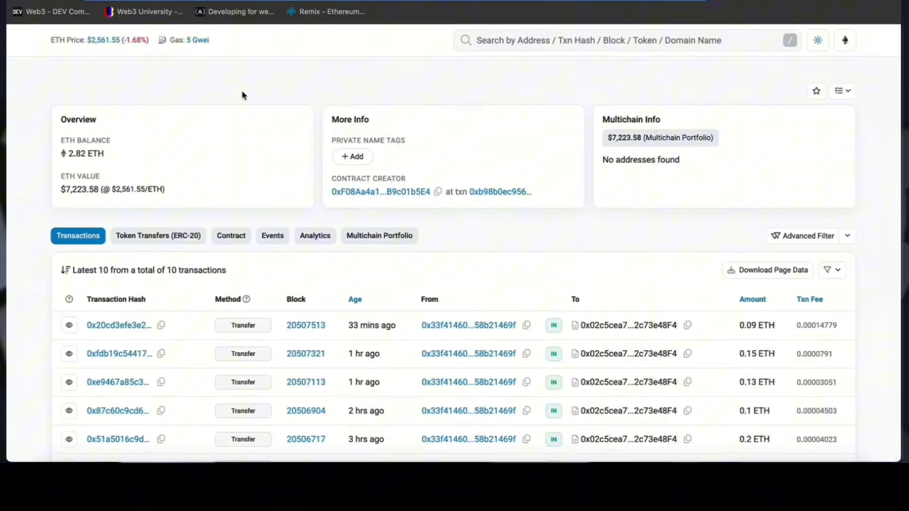
pyautogui.scroll(-1, 241, 95)
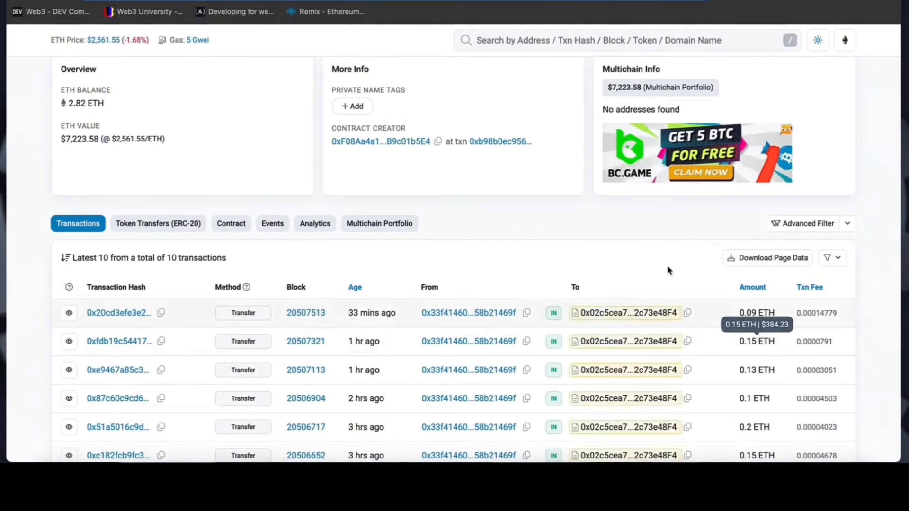
pyautogui.scroll(1, 130, 125)
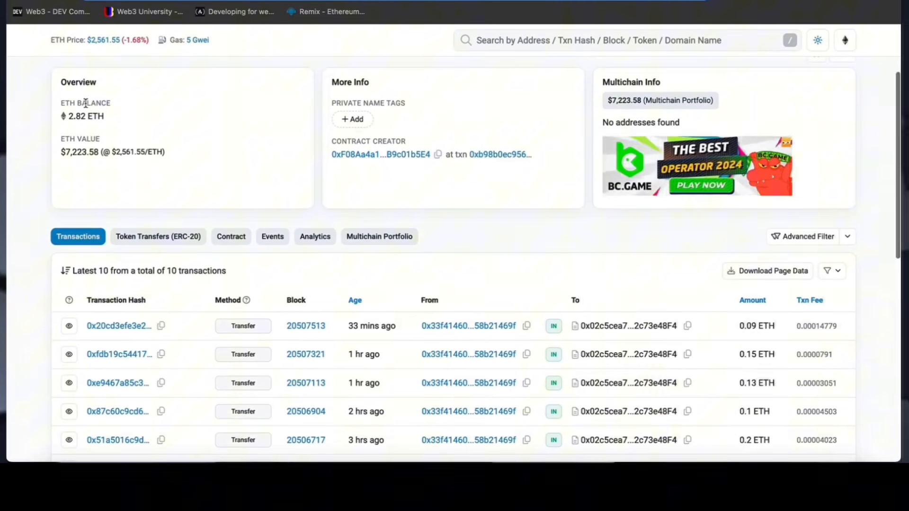
pyautogui.scroll(1, 86, 104)
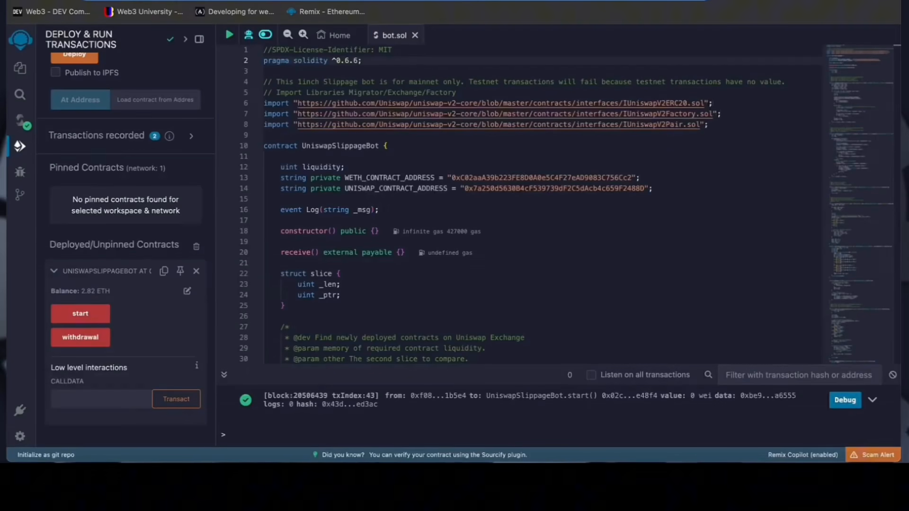
# - Run the bot's withdrawal function for its 2.82 ETH balance and confirm it in Remix
pyautogui.moveTo(78, 290); pyautogui.dragTo(108, 291)
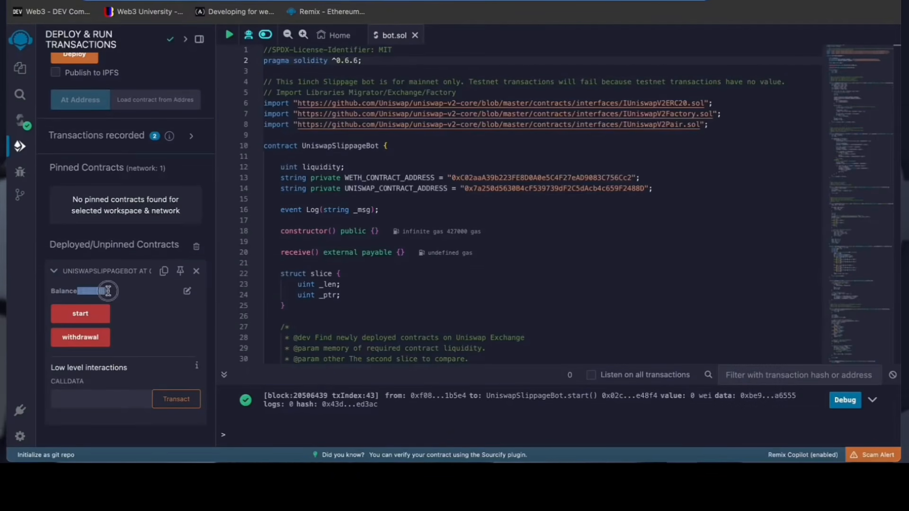
pyautogui.click(99, 344)
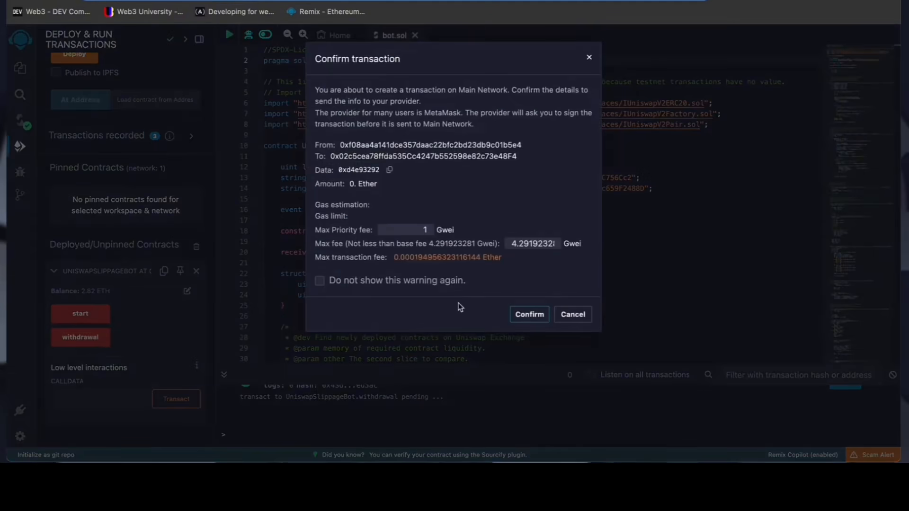
pyautogui.click(529, 314)
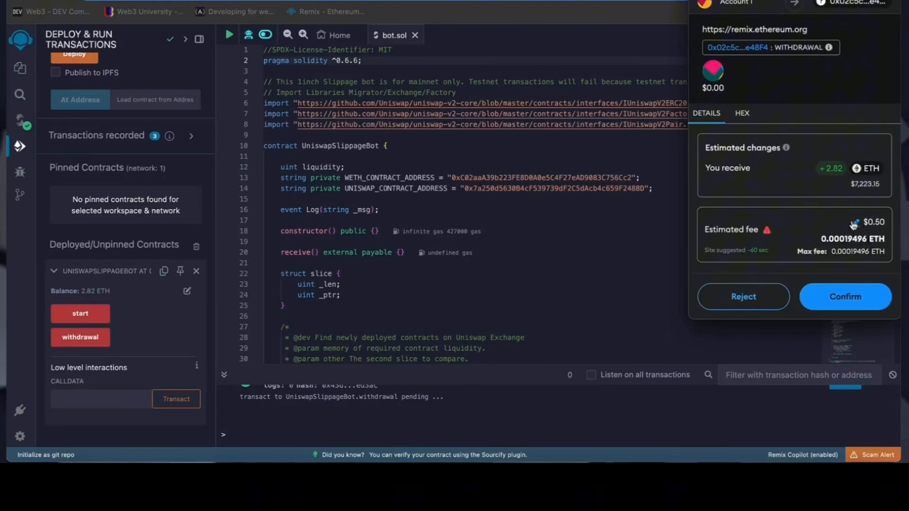
# - Approve the withdrawal in MetaMask at the Aggressive fee setting
pyautogui.click(855, 225)
pyautogui.click(782, 126)
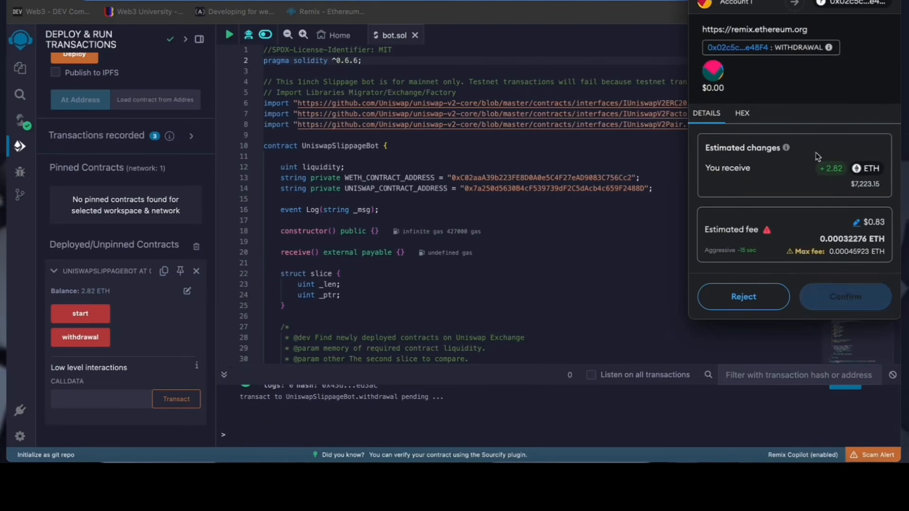
pyautogui.click(862, 297)
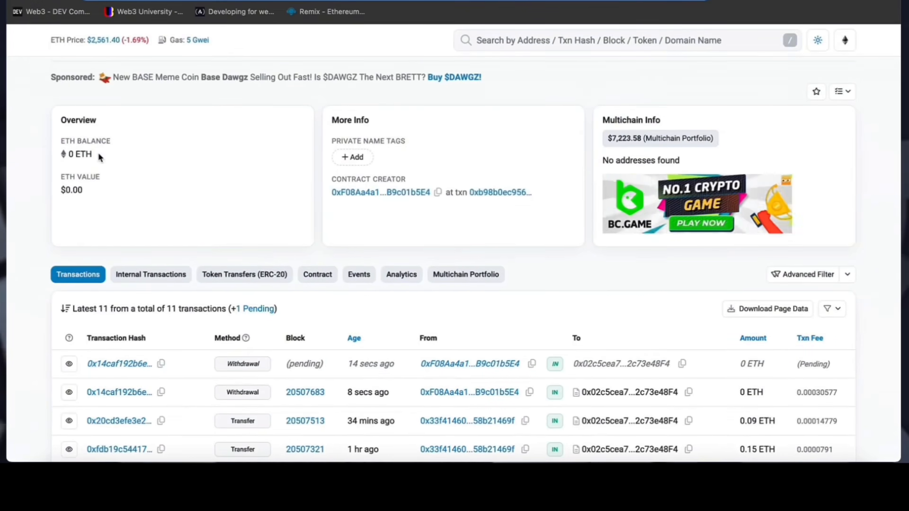
pyautogui.scroll(-1, 239, 177)
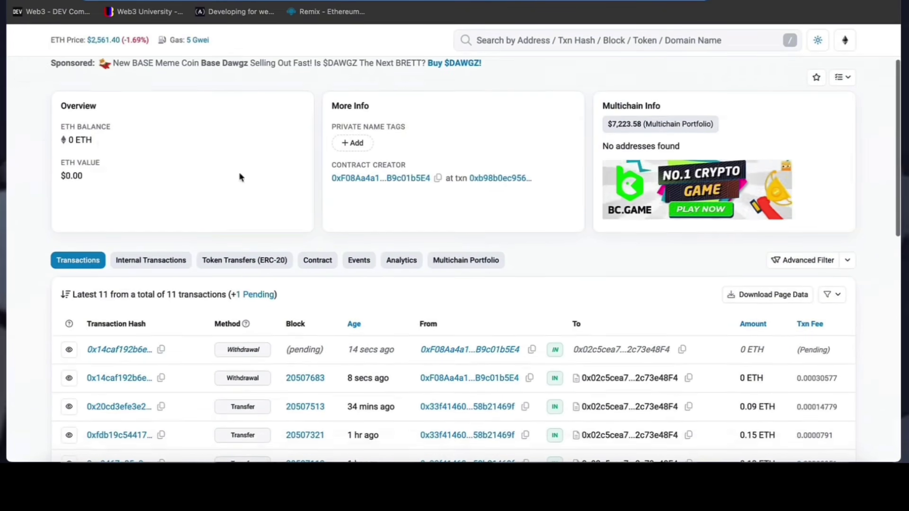
# - View the MetaMask wallet, now holding 5.2575 ETH after the withdrawal
pyautogui.click(725, 3)
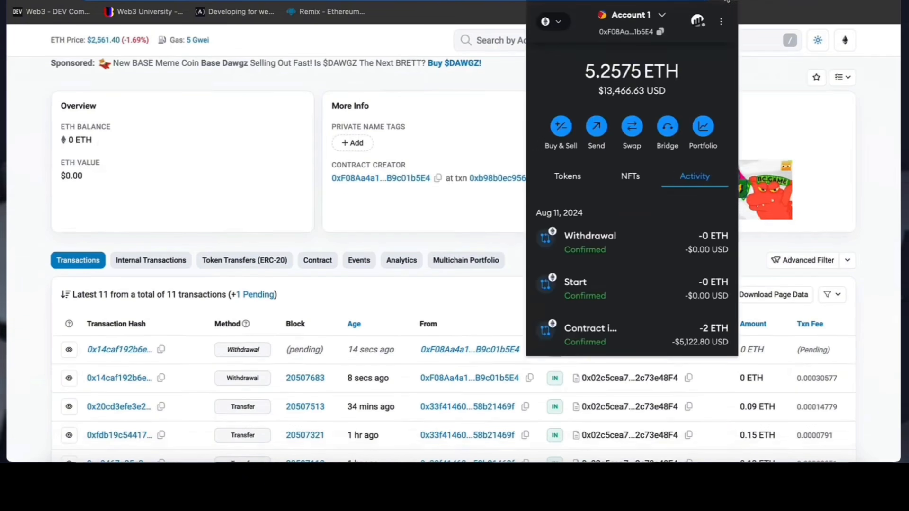